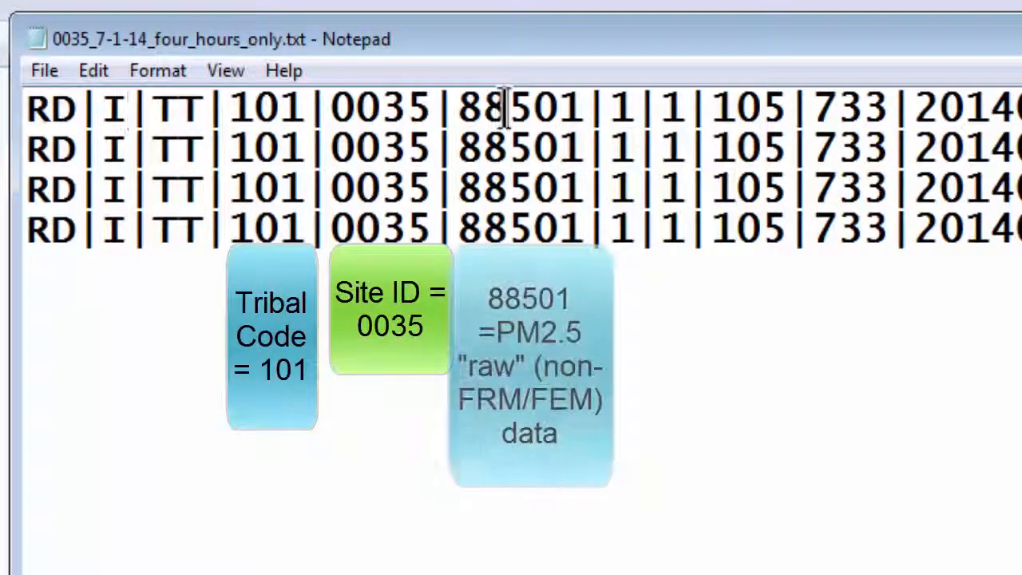
Highlight the parameter code 88501 and the 105 field in the first data row of the text file
left_click_drag(457, 108, 609, 108)
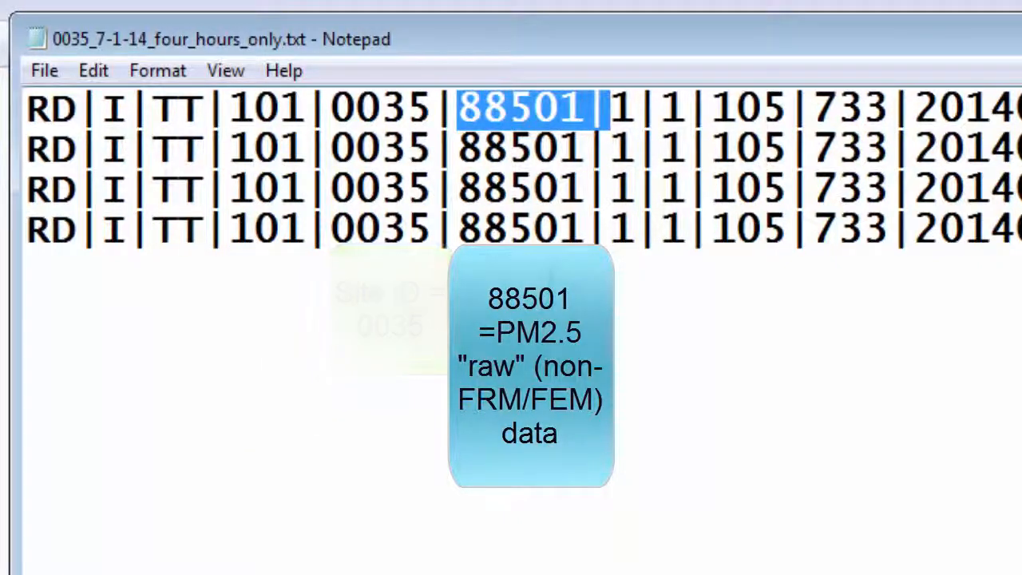
left_click_drag(685, 108, 884, 108)
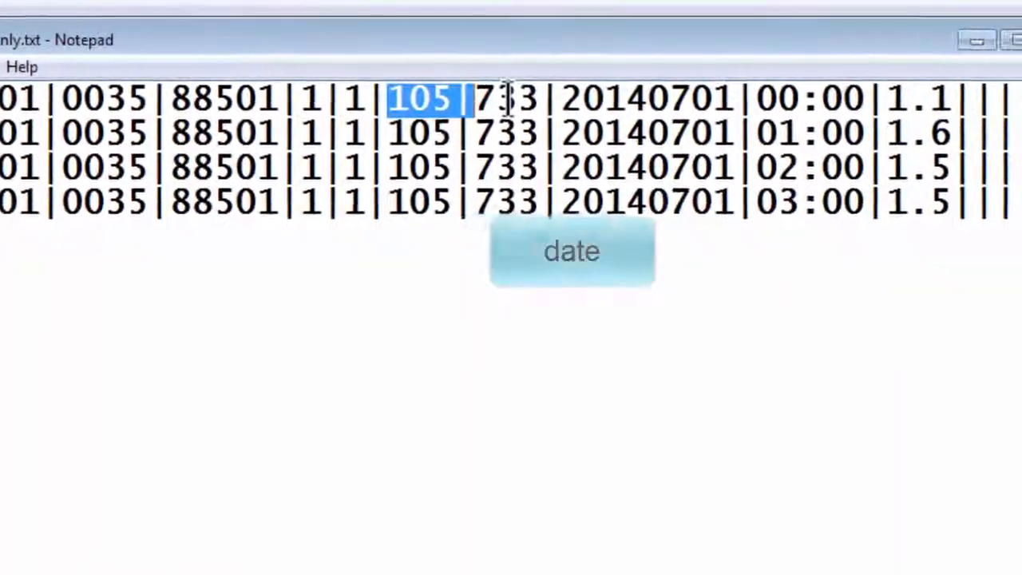
left_click(585, 91)
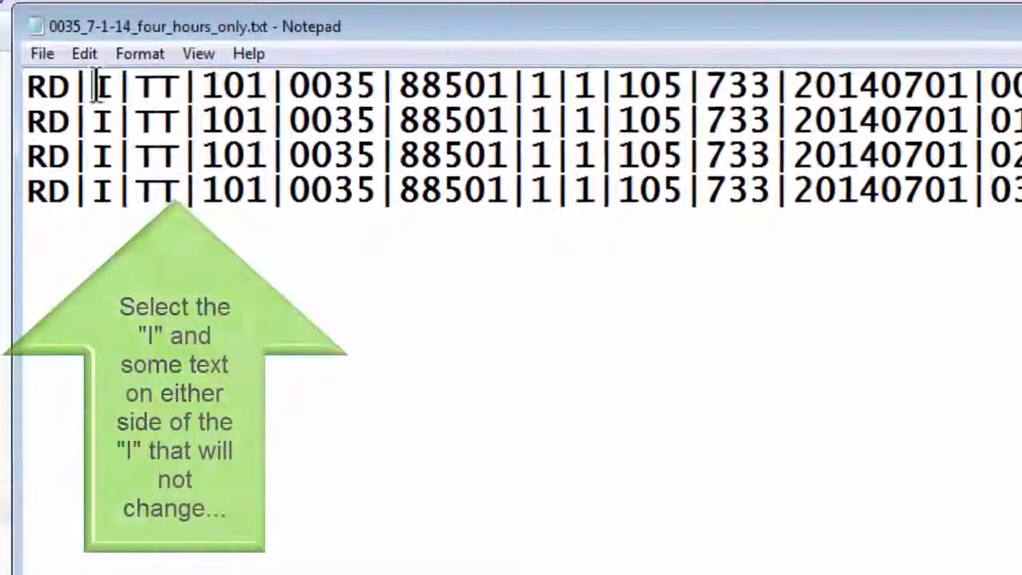
Replace every "I|TT" in the text file with "D|TT", using the text copied from the first row as the search term
left_click_drag(88, 86, 153, 84)
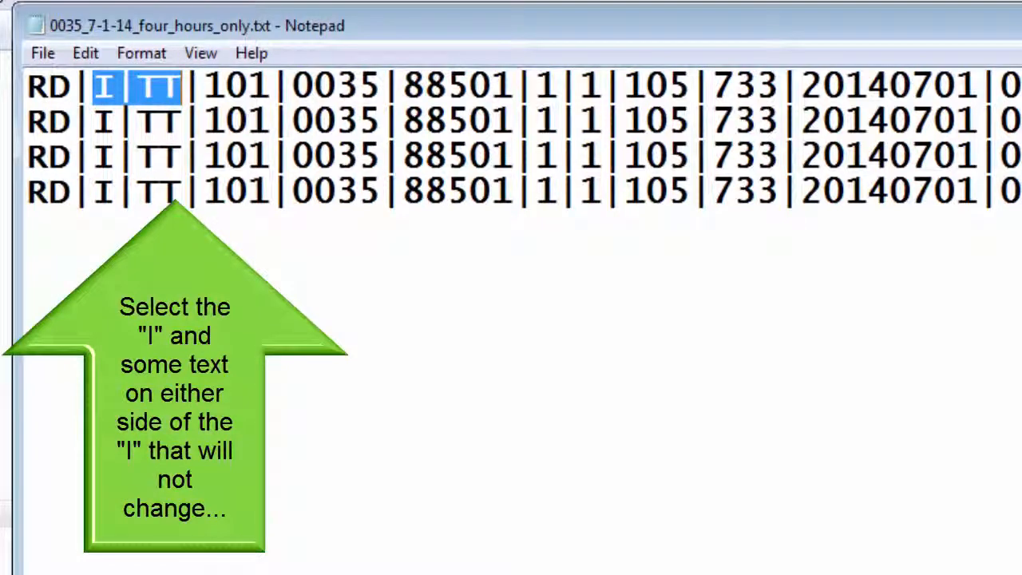
right_click(167, 88)
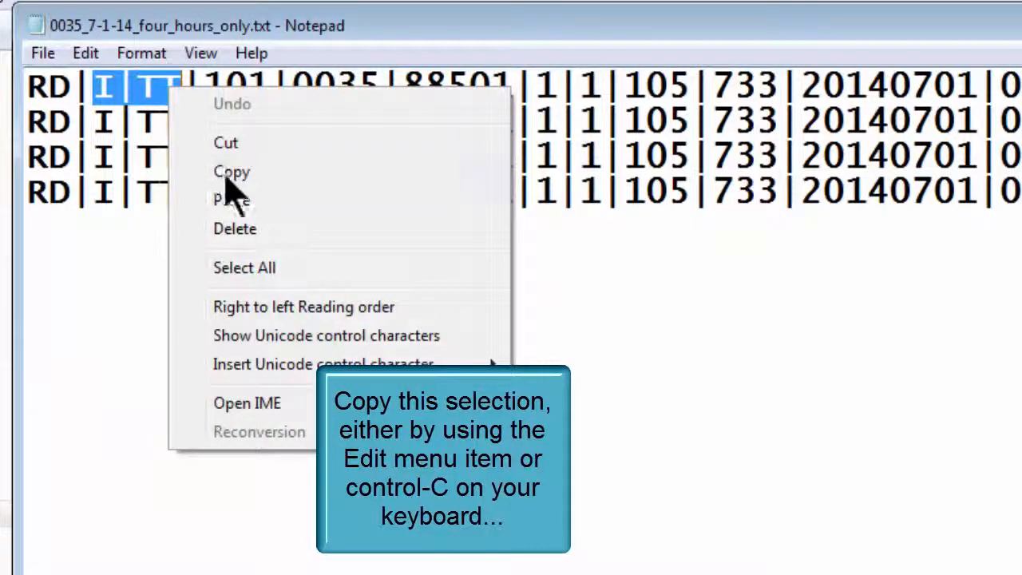
left_click(227, 174)
left_click(88, 55)
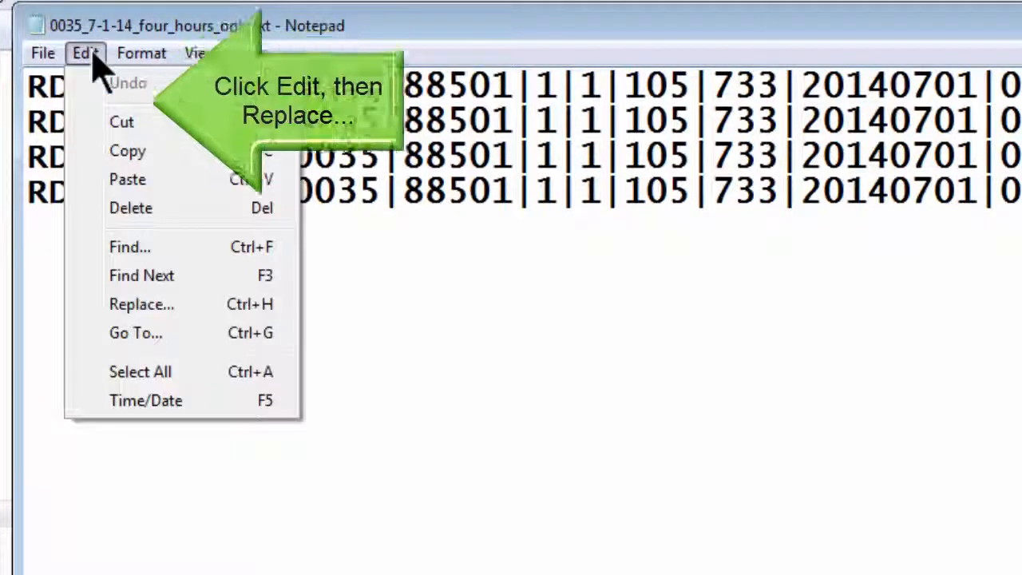
left_click(141, 304)
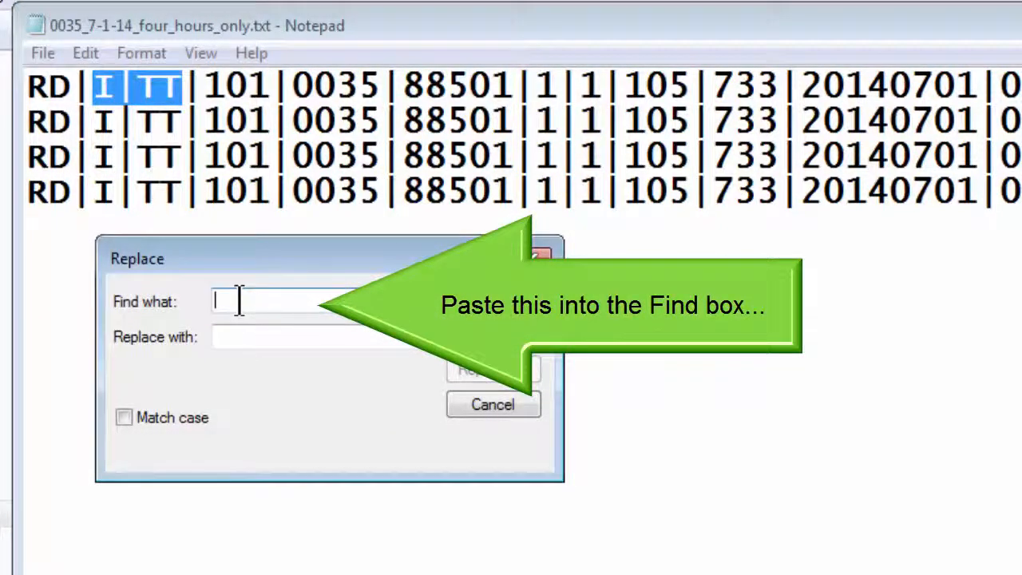
right_click(239, 300)
left_click(303, 420)
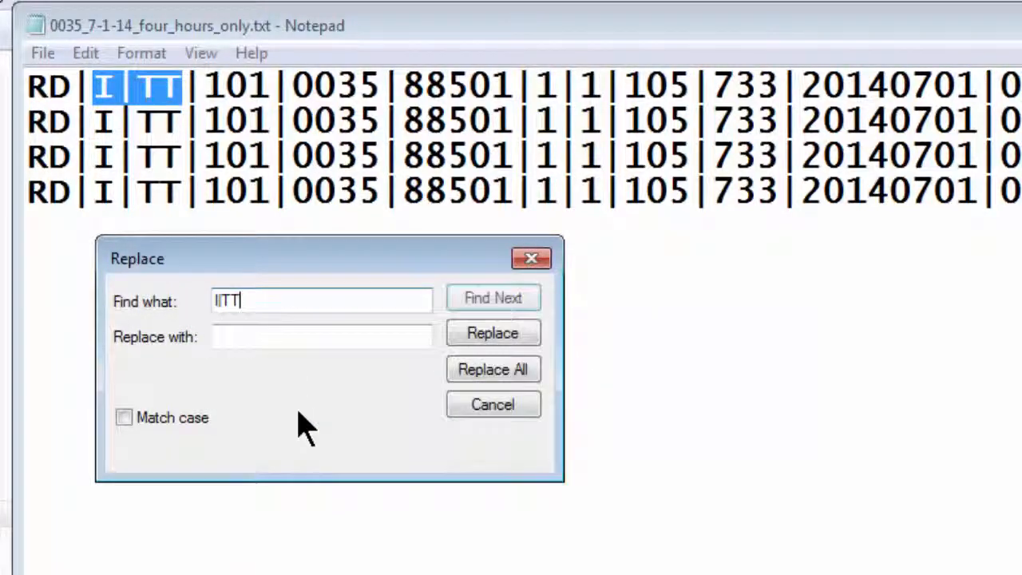
left_click(256, 335)
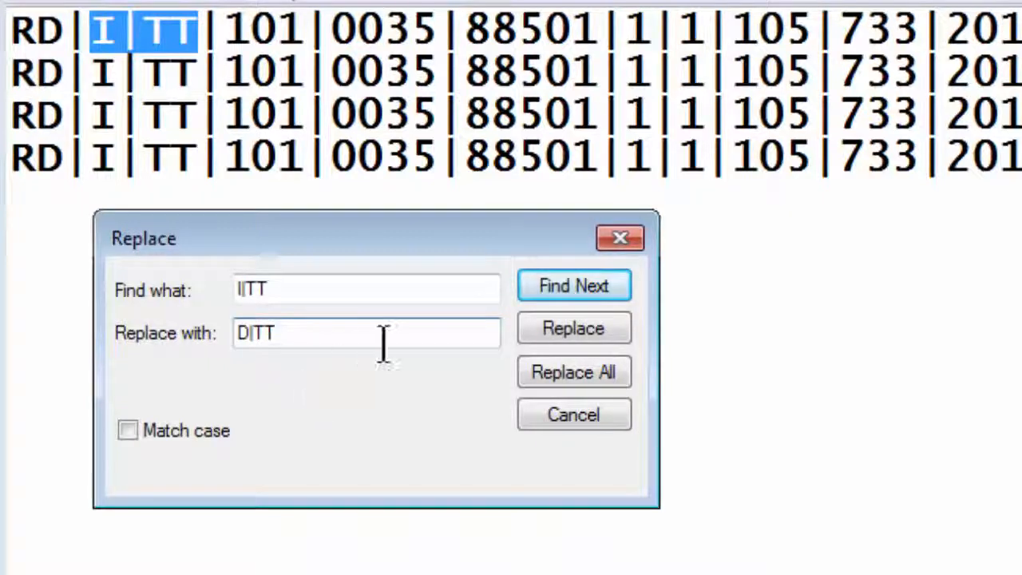
left_click(574, 372)
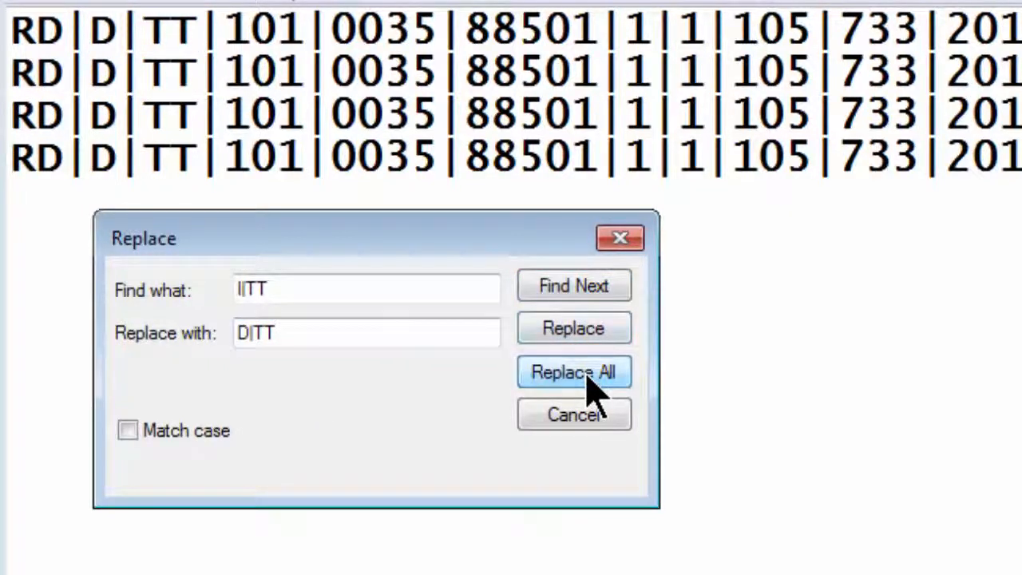
key("Escape")
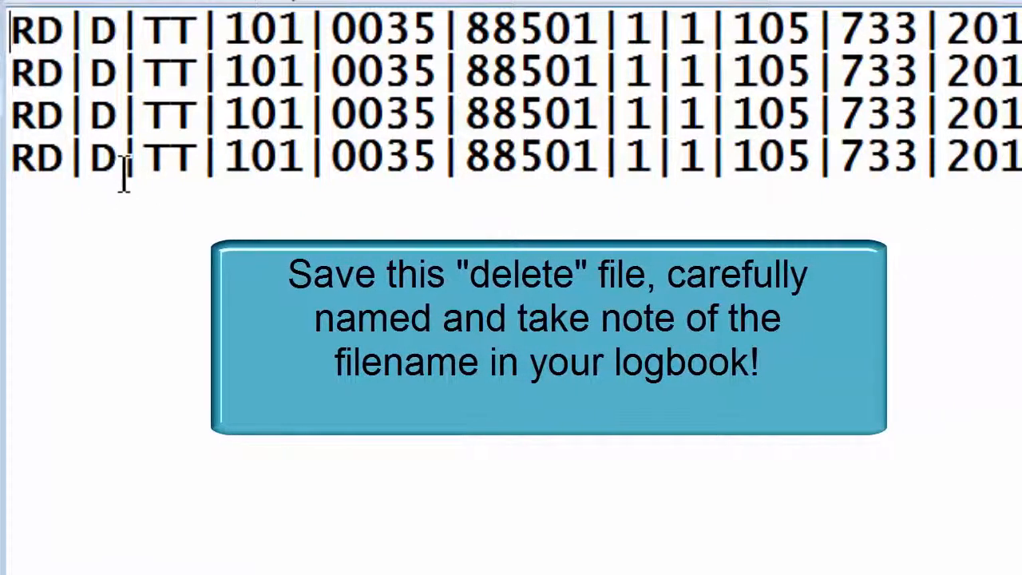
Save the edited file as a new text document named 0035_7-1-14_four_hrs_DELETE
left_click(40, 8)
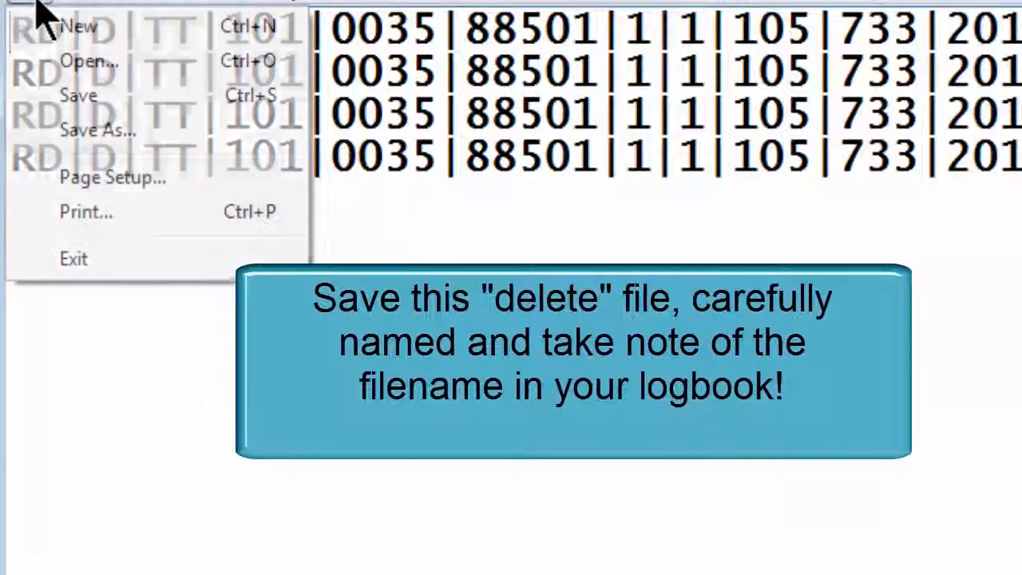
left_click(68, 130)
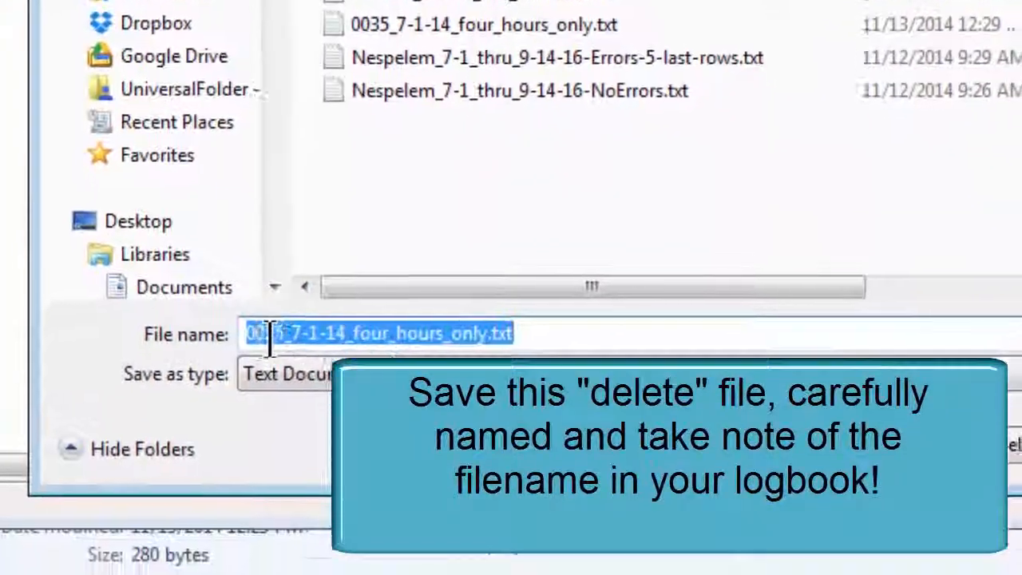
left_click(496, 333)
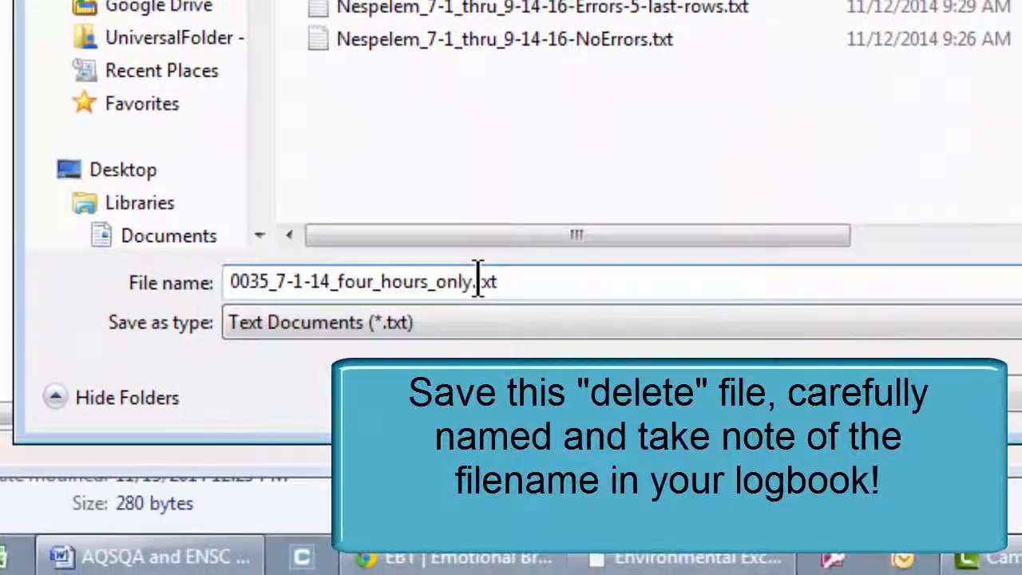
key("BackSpace")
key("BackSpace")
key("BackSpace")
key("BackSpace")
type("rs_DELETE")
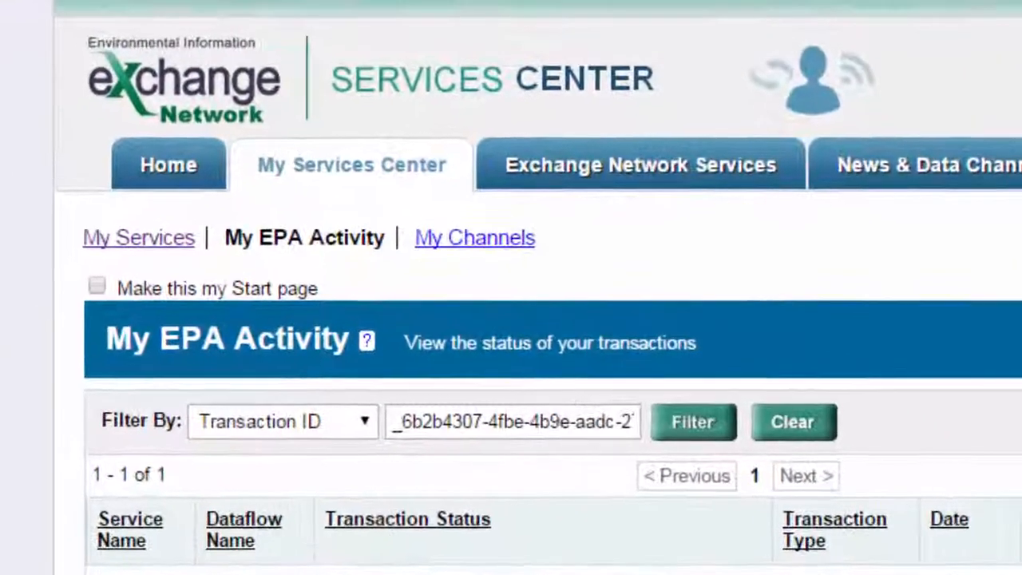
Switch to the Exchange Network Services Center and choose 0035_7-1-14_four_hrs_DELETE.txt as the document for an AQS Submit request
left_click(146, 243)
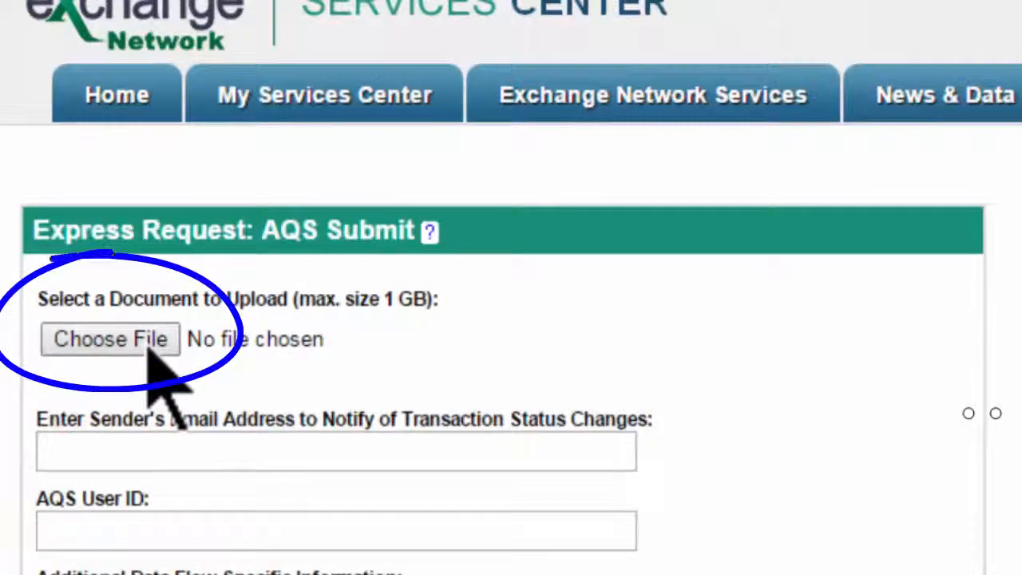
left_click(150, 351)
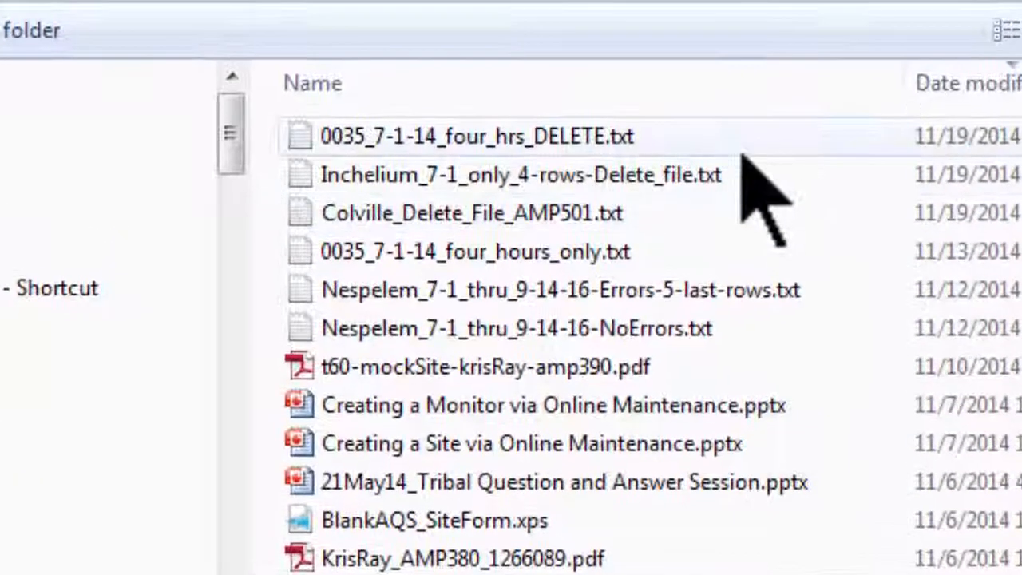
left_click(699, 51)
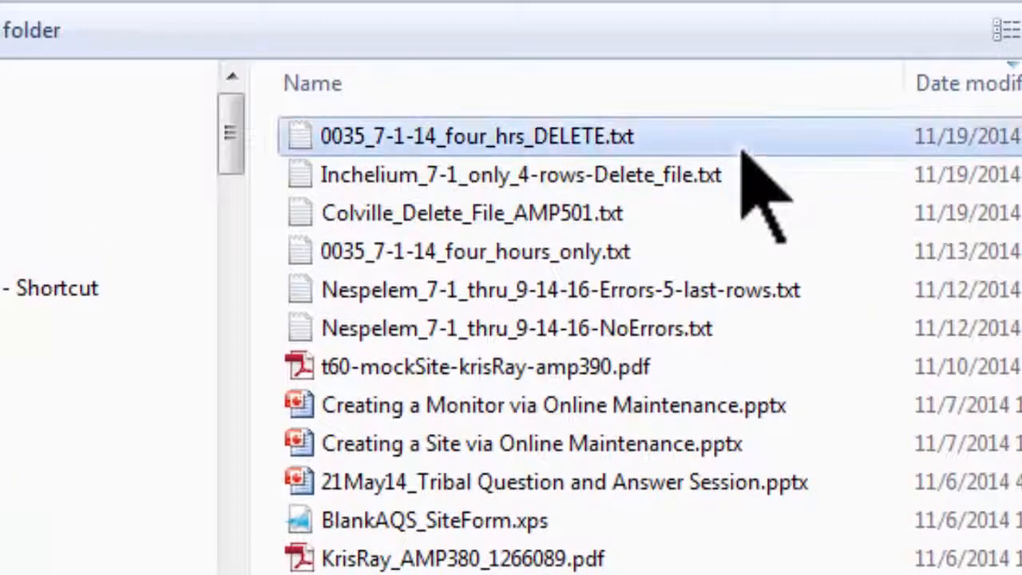
double_click(704, 141)
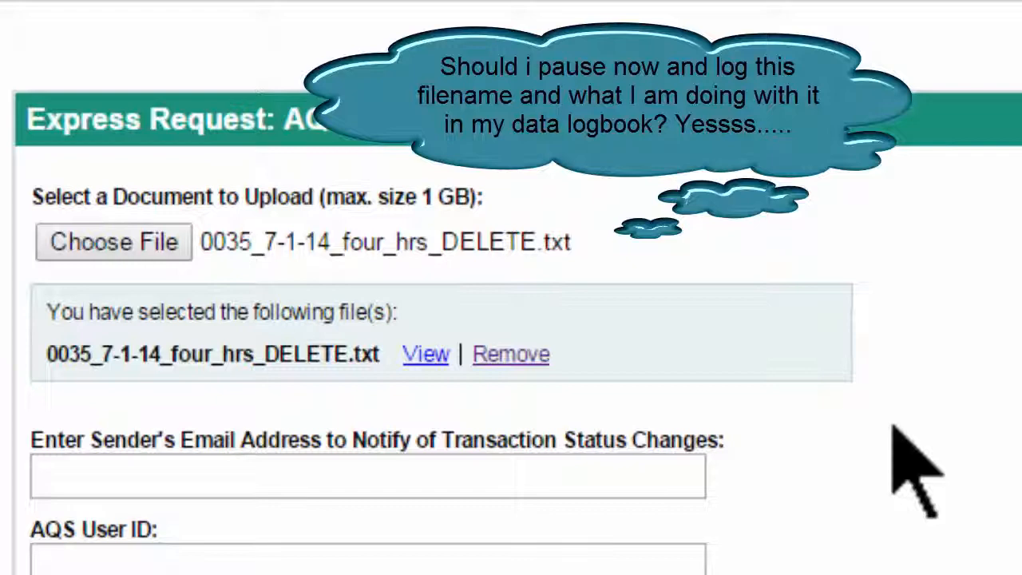
Enter the sender's email and AQS user ID, set ITEP TRAINING, FLAT, Post and no stop on error, and send the data
left_click(632, 569)
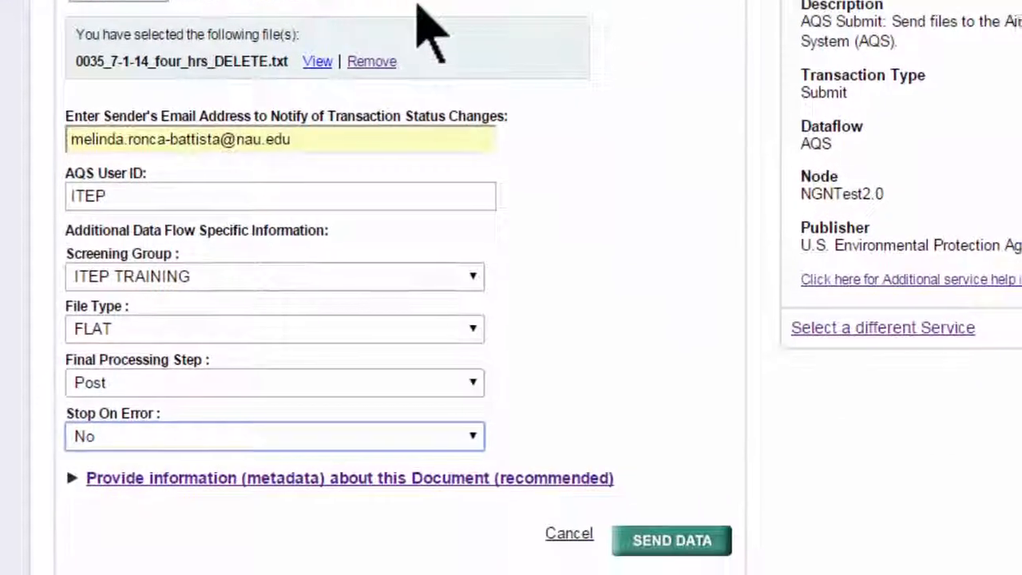
left_click(666, 531)
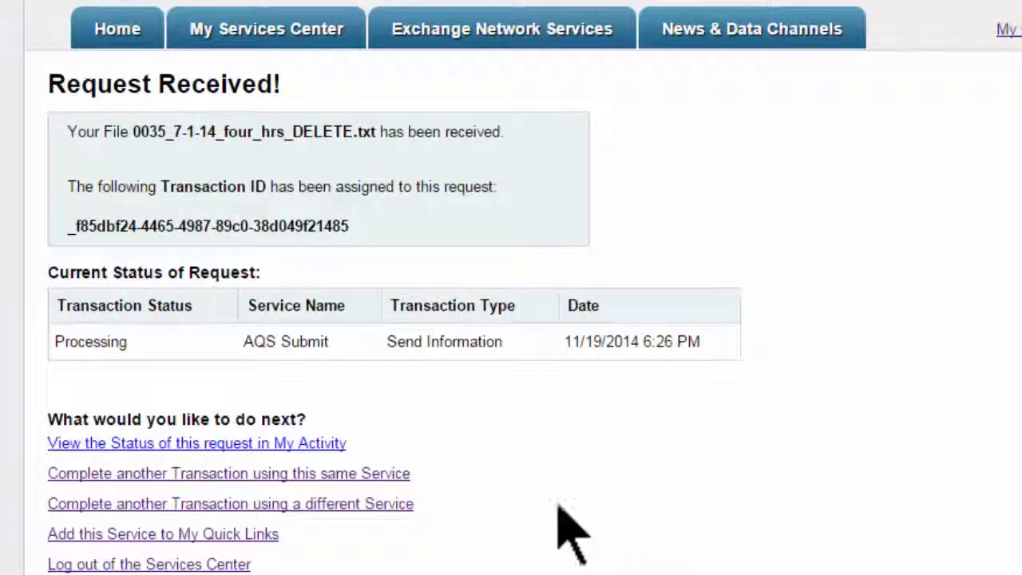
View the submitted request's status in the EPA activity list and refresh the activity
left_click(320, 445)
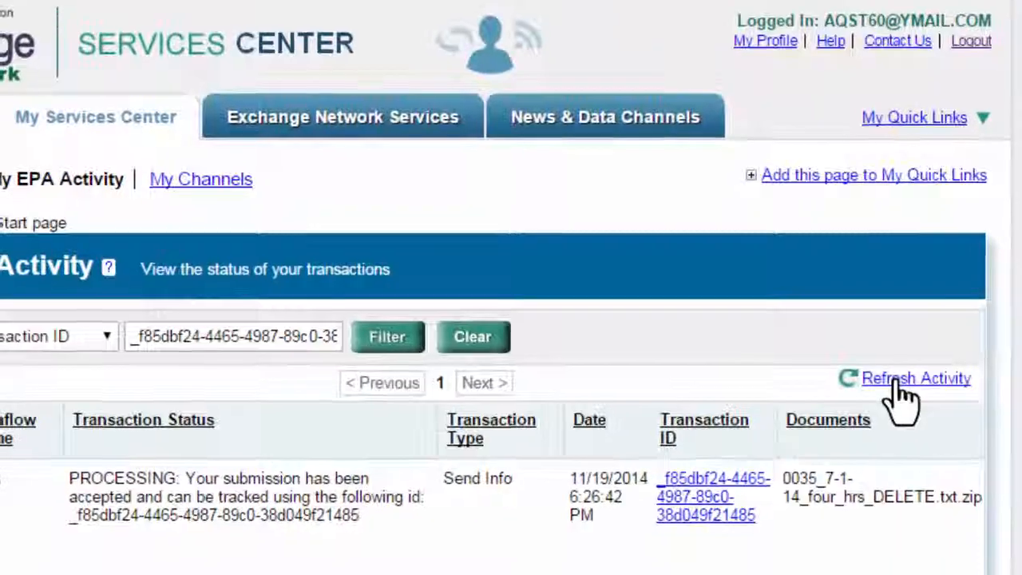
left_click(899, 382)
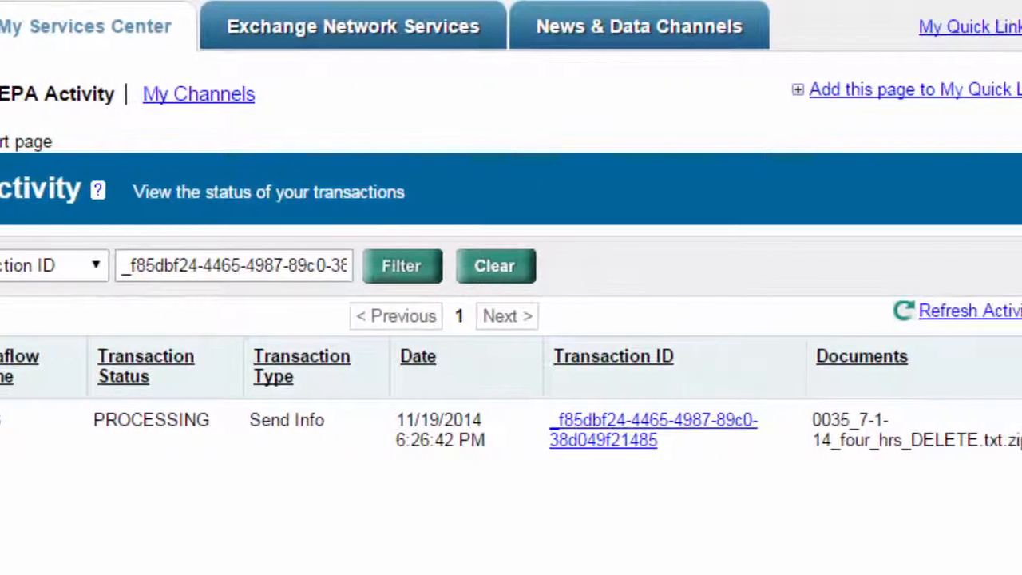
left_click(934, 313)
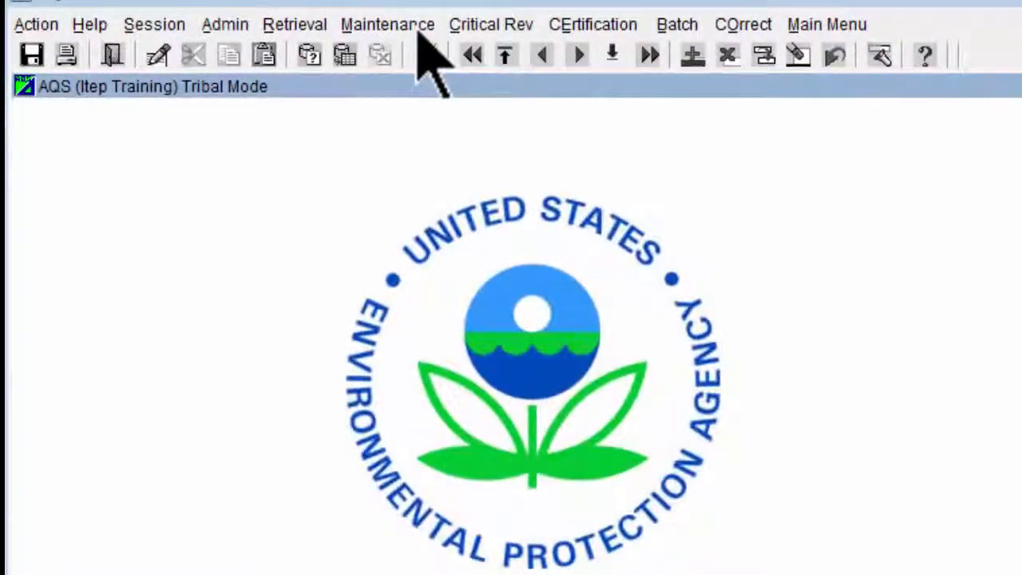
left_click(388, 25)
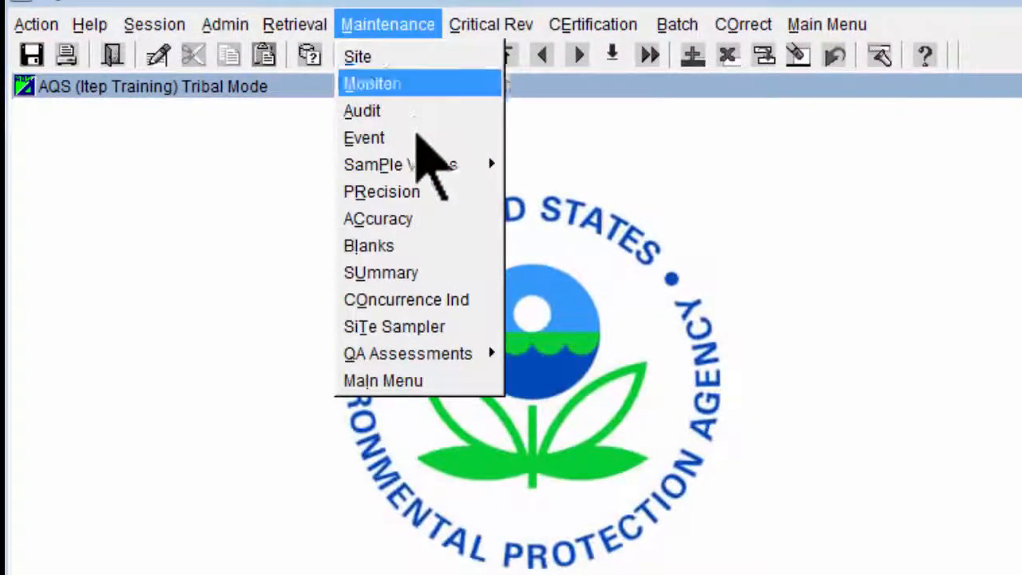
mouse_move(451, 170)
left_click(537, 171)
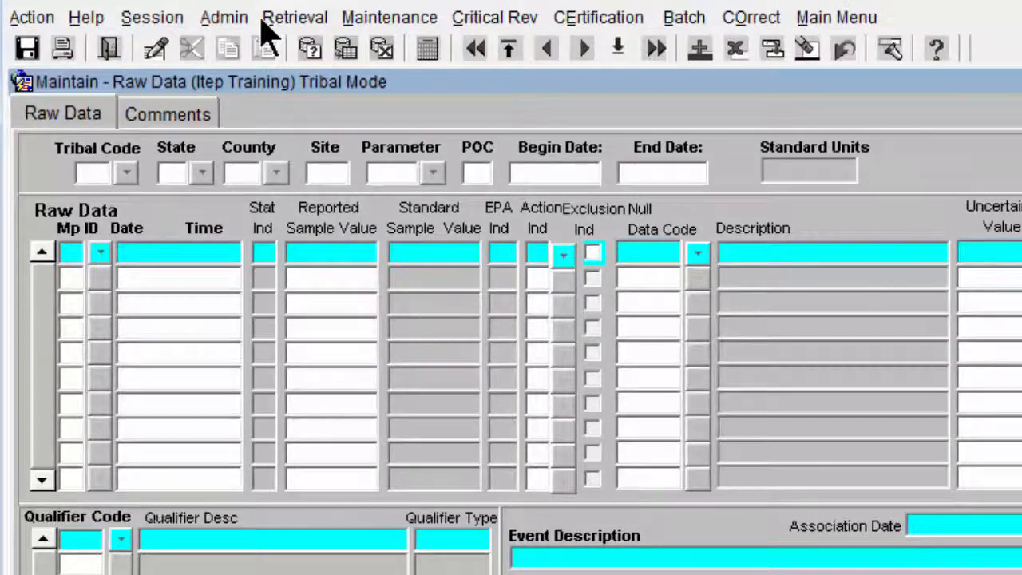
Open the standard report selection in AQS and choose the AMP350 Raw Data Report
left_click(272, 24)
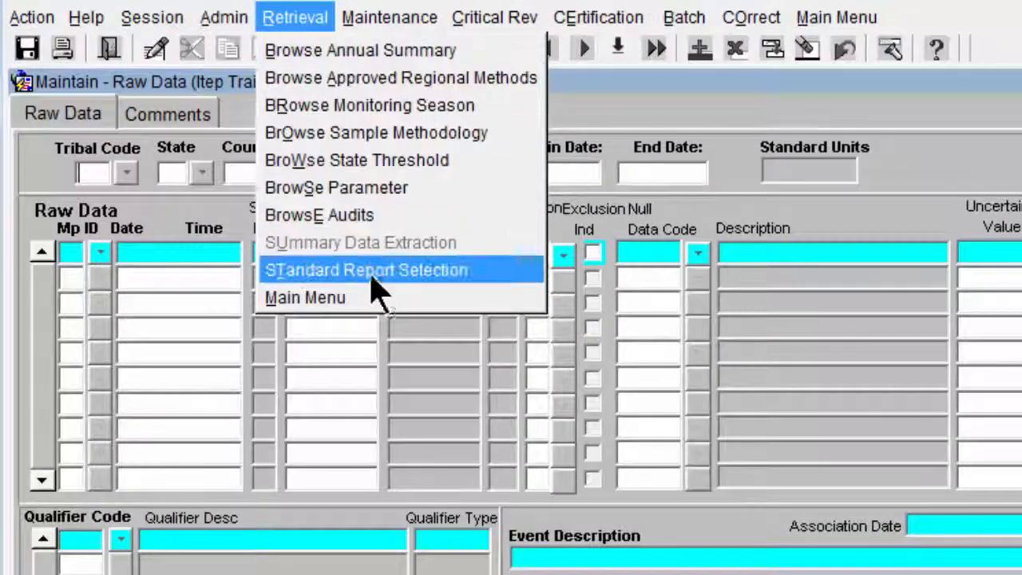
left_click(486, 270)
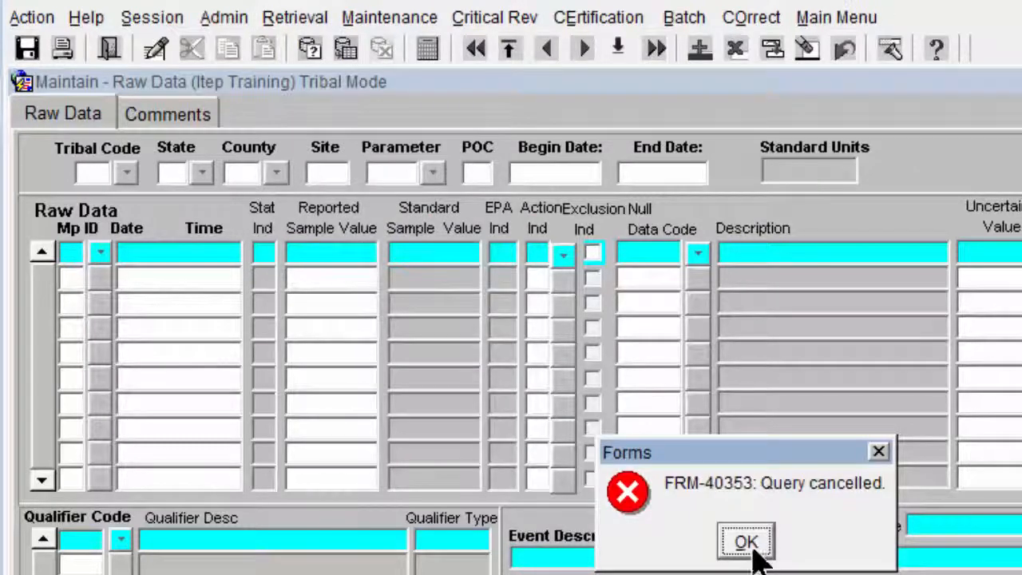
left_click(756, 540)
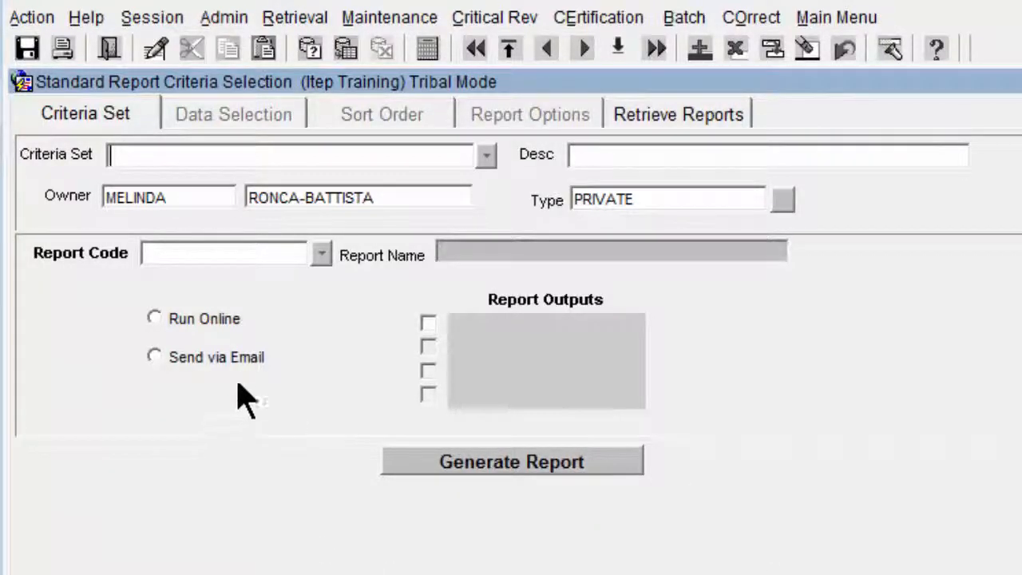
left_click(321, 251)
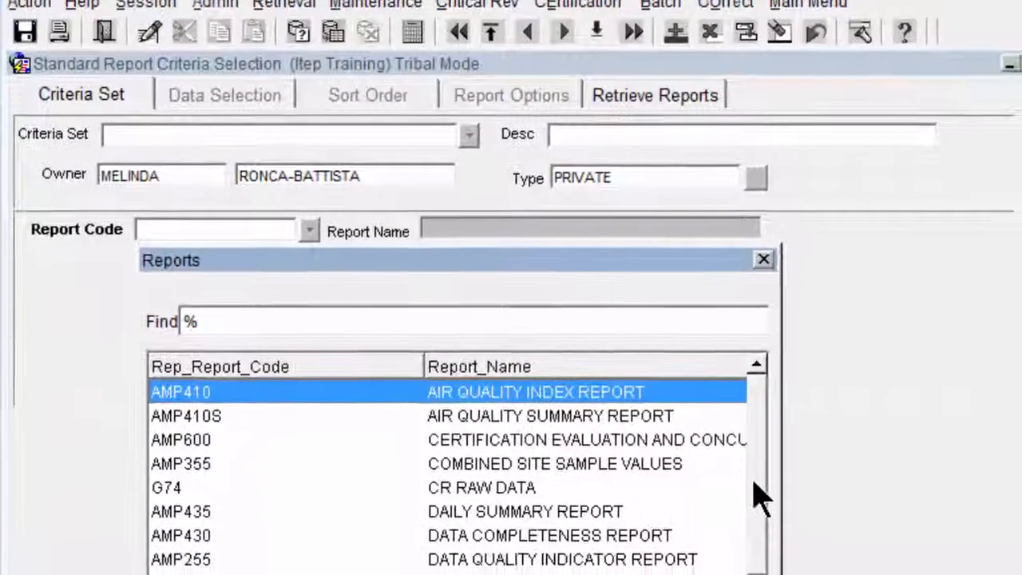
left_click_drag(756, 484, 757, 573)
left_click(194, 544)
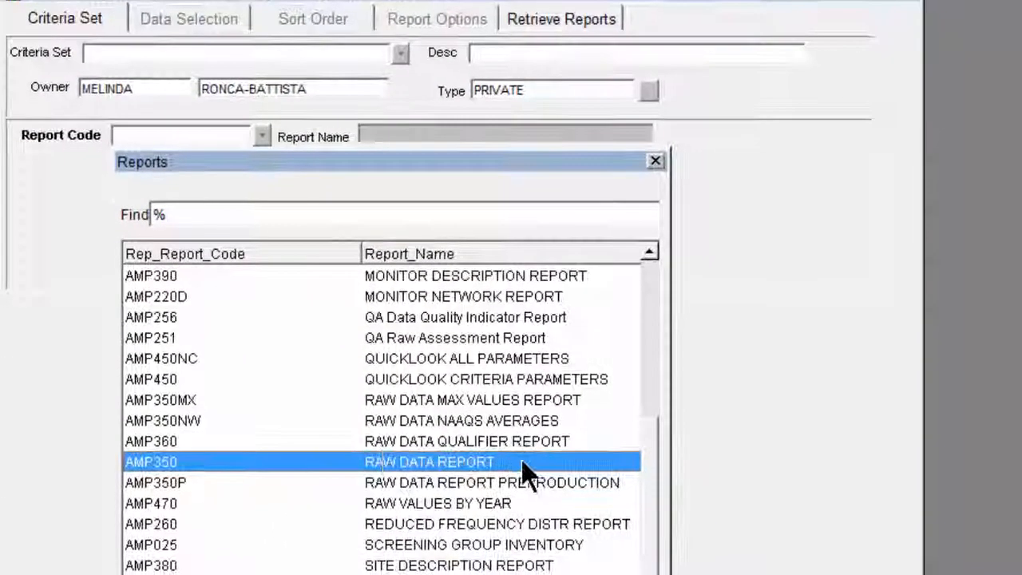
key("Return")
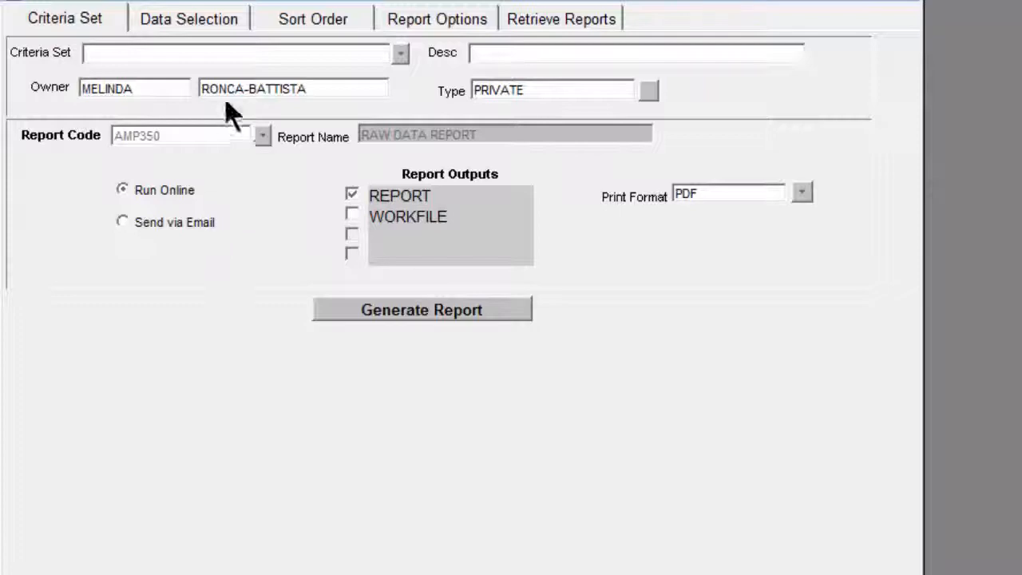
Set the report criteria to tribal code 101, site 0035, pollutant type ALL, and dates from 1999-01-01 to 2014-11-11
left_click(217, 20)
left_click(63, 102)
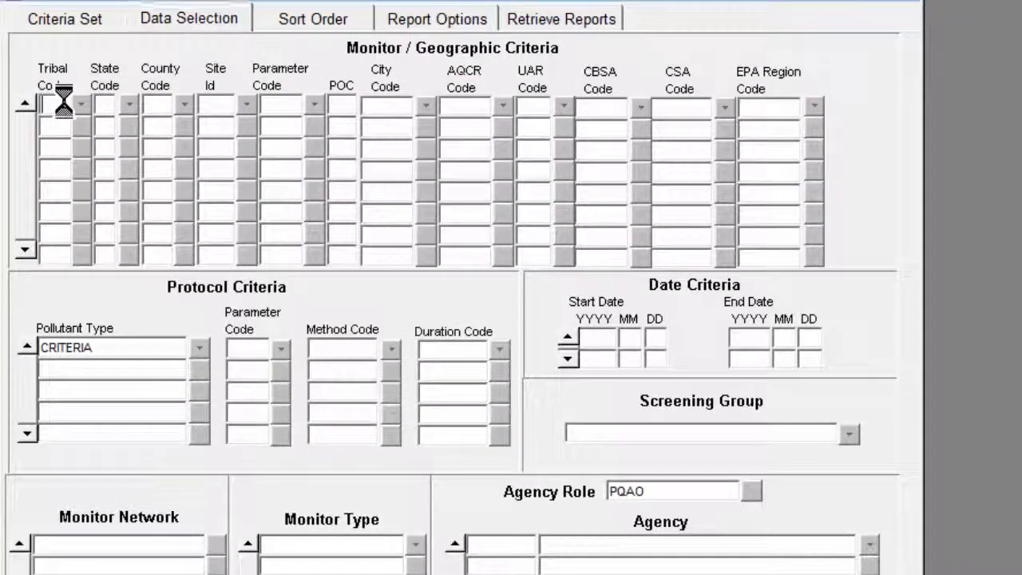
type("101")
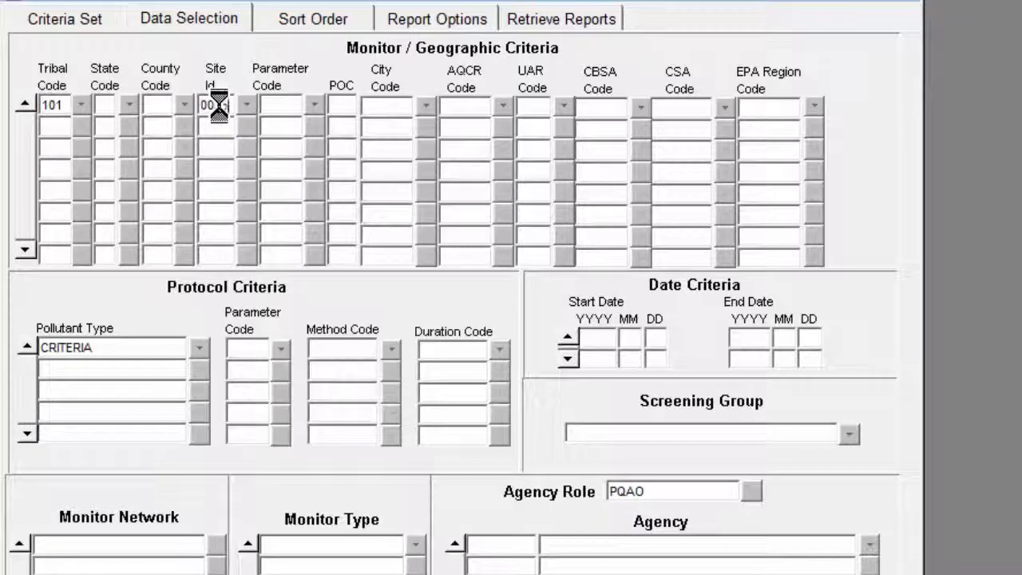
left_click(200, 349)
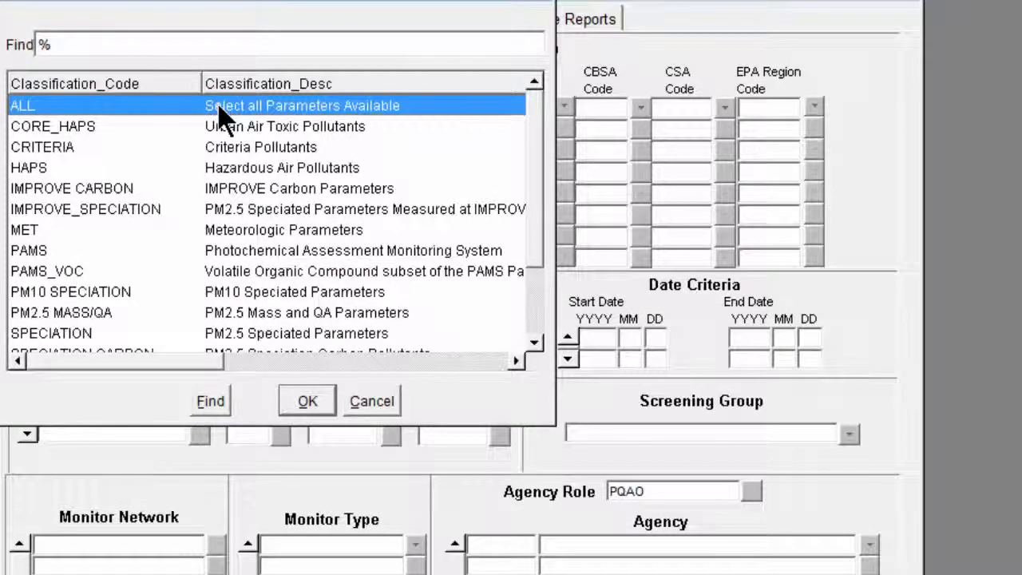
left_click(319, 403)
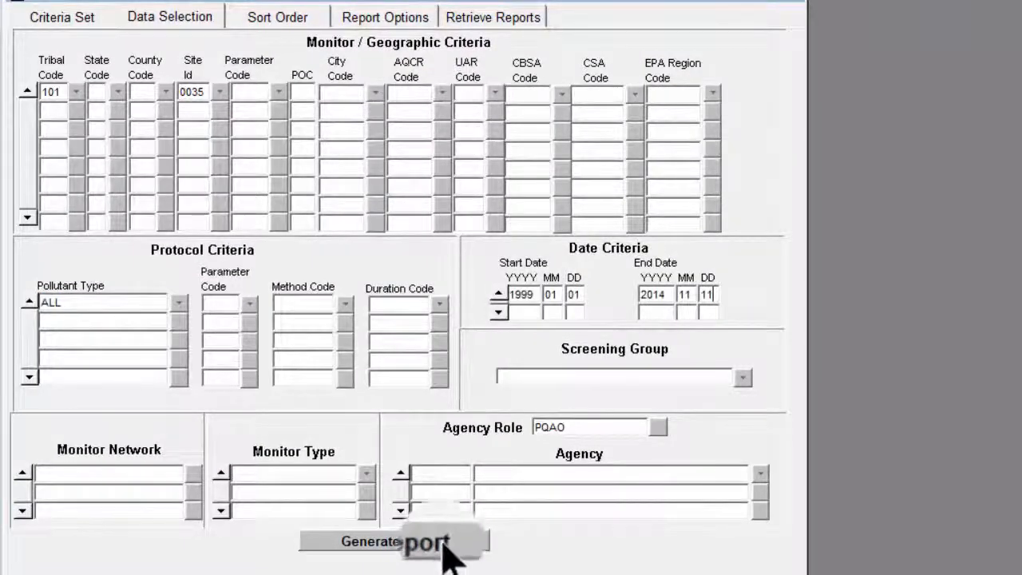
Generate the raw data report and look through its pages for remaining site data
left_click(440, 542)
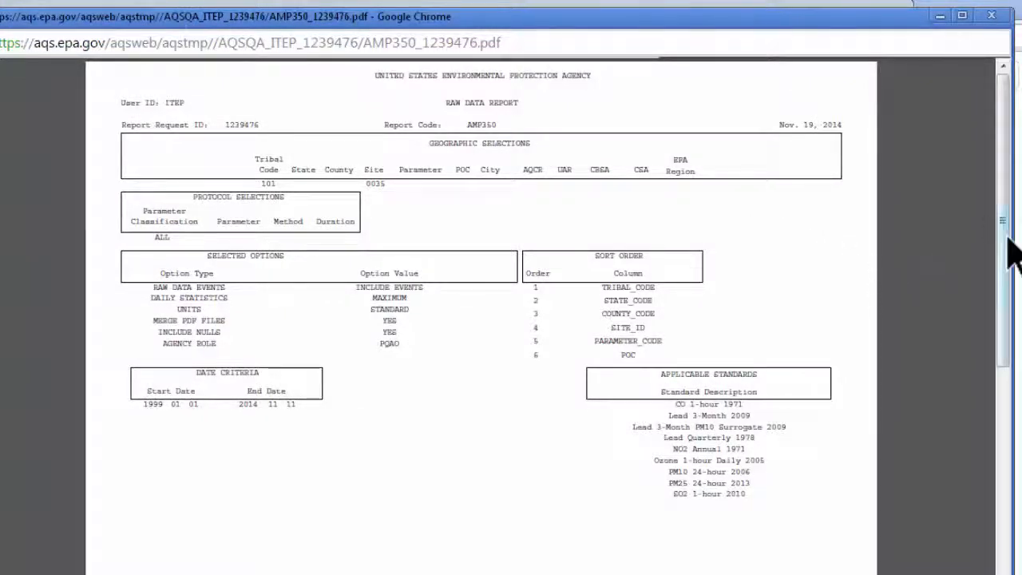
left_click_drag(1007, 236, 1017, 479)
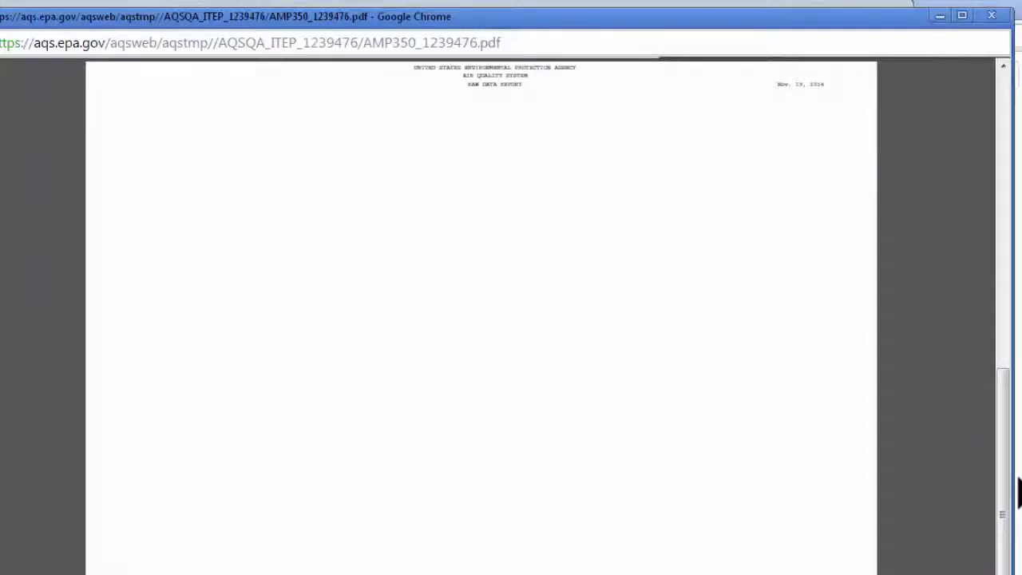